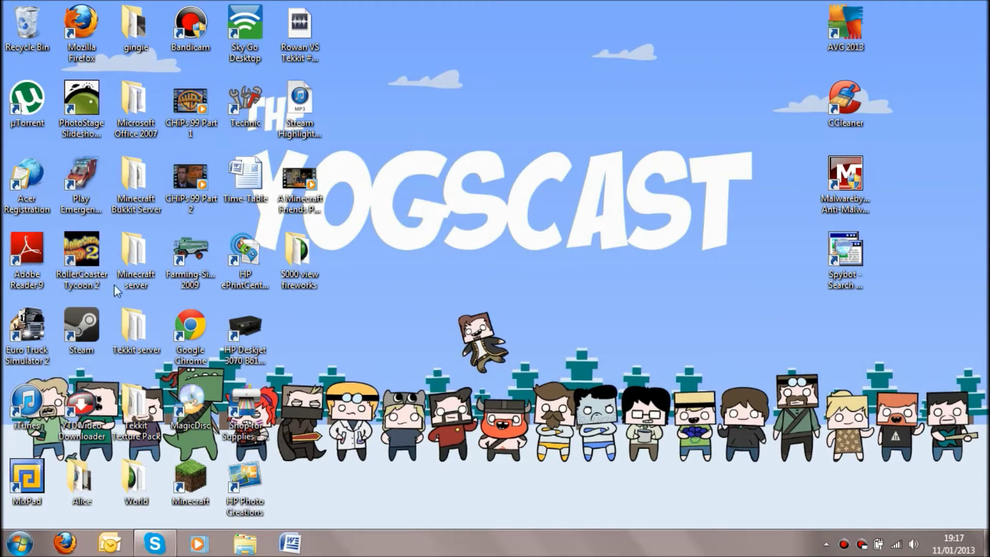
Step: After checking the Minecraft server folder, open Advanced Security firewall settings via Control Panel and maximize them
{"action": "double_click", "coordinate": [148, 267]}
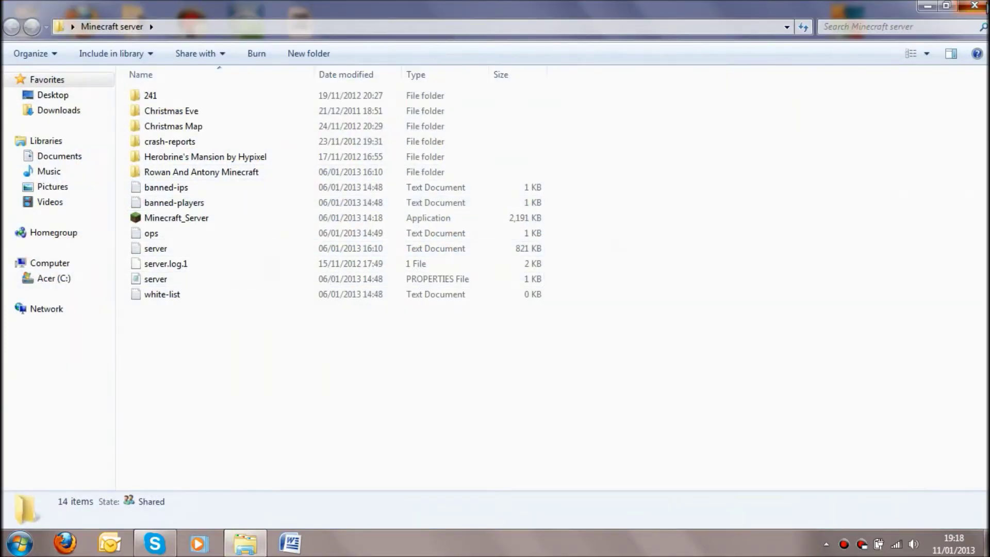
{"action": "left_click", "coordinate": [974, 5]}
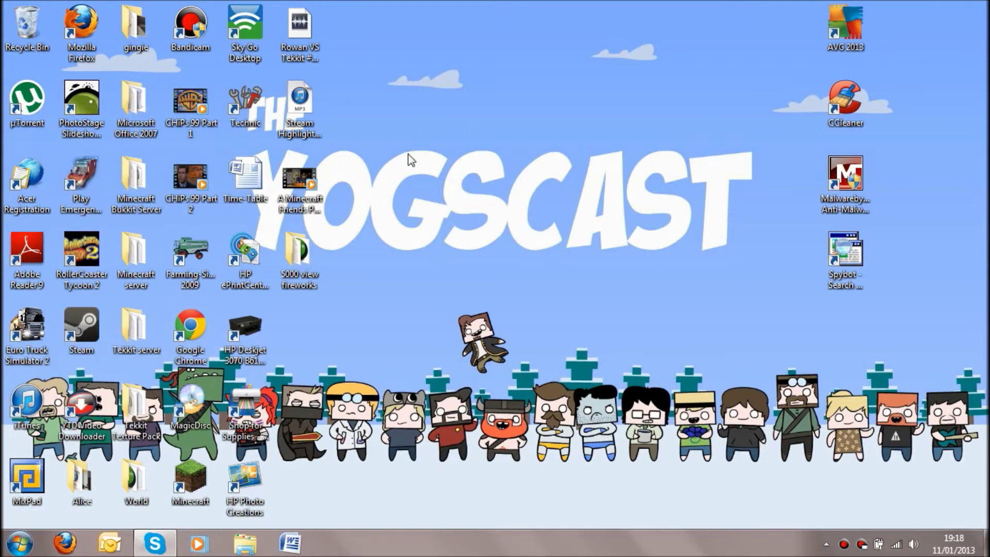
{"action": "left_click", "coordinate": [20, 542]}
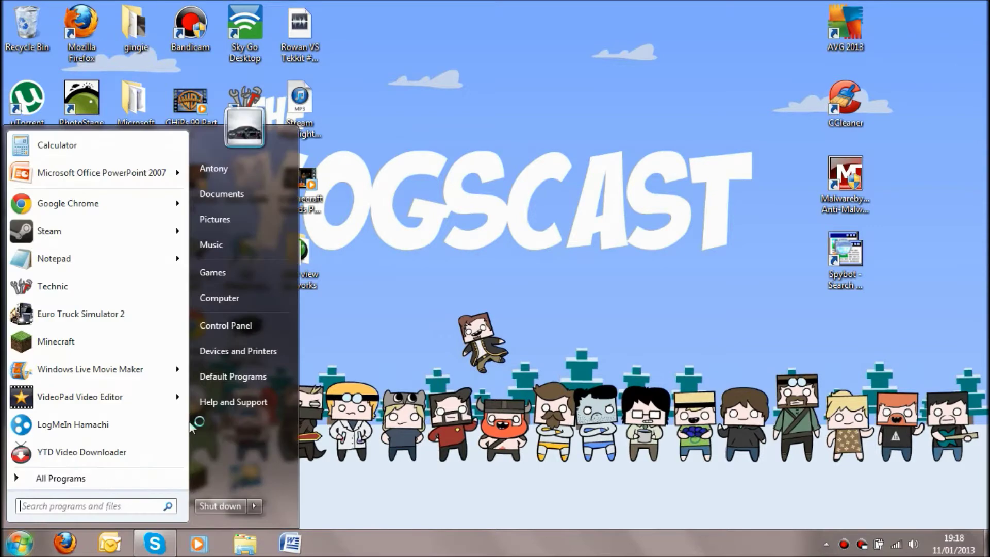
{"action": "left_click", "coordinate": [259, 331]}
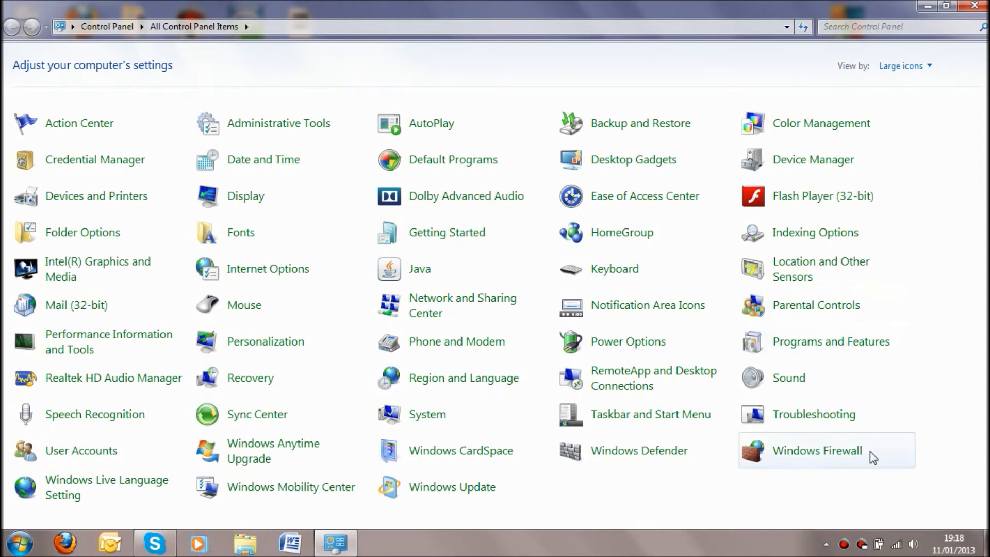
{"action": "left_click", "coordinate": [823, 451]}
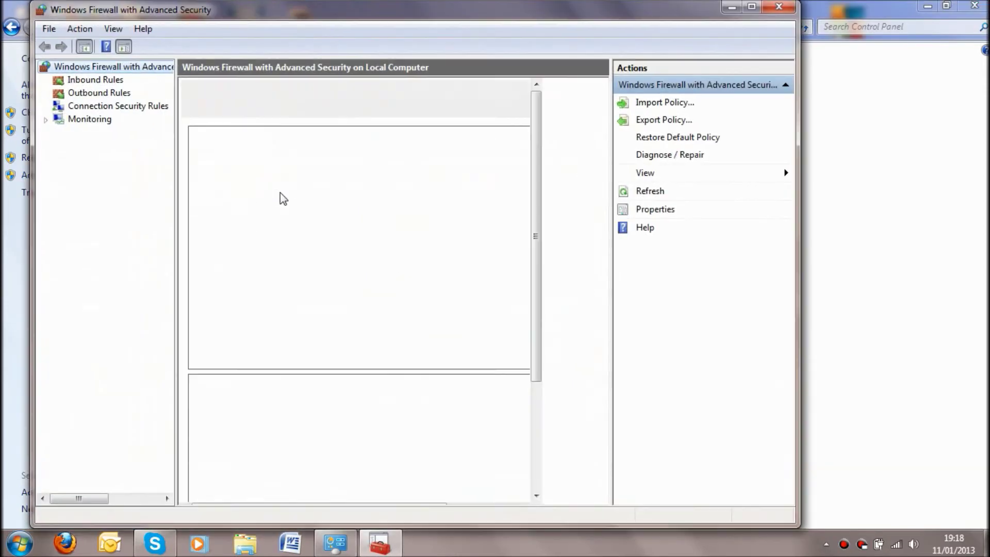
{"action": "left_click", "coordinate": [750, 7]}
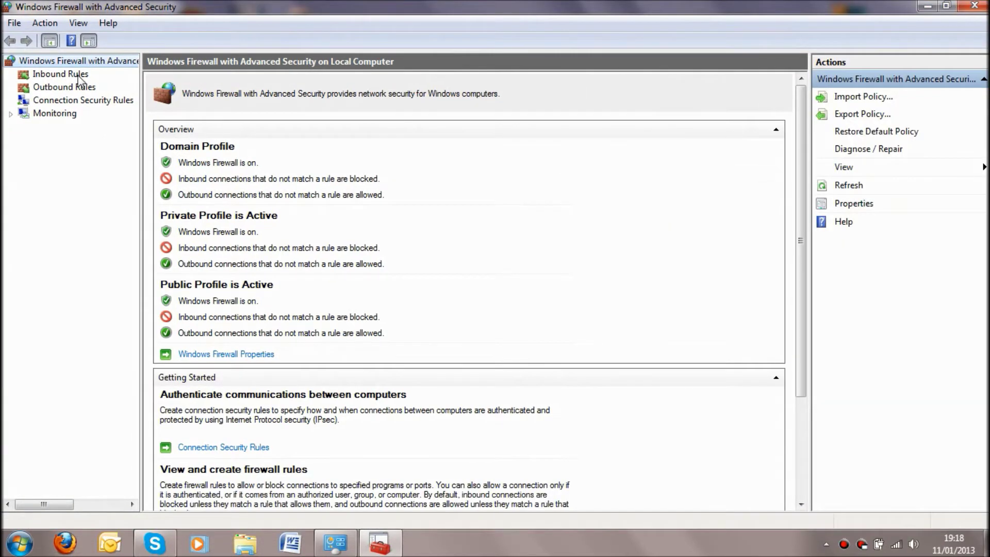
Step: List the Inbound Rules, scroll through them, and start the New Inbound Rule Wizard
{"action": "left_click", "coordinate": [60, 74]}
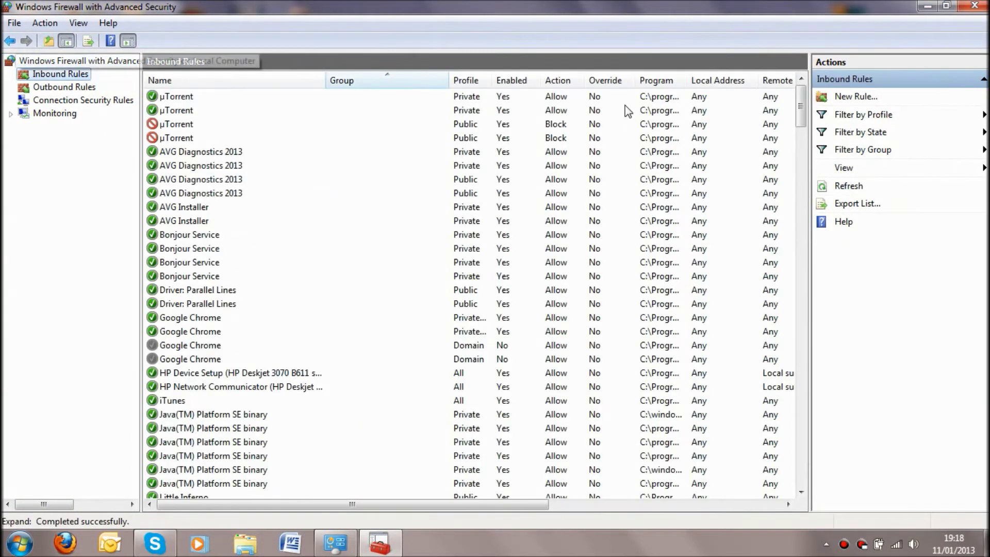
{"action": "mouse_move", "coordinate": [802, 108]}
{"action": "left_mouse_down"}
{"action": "mouse_move", "coordinate": [801, 471]}
{"action": "mouse_move", "coordinate": [803, 93]}
{"action": "left_mouse_up"}
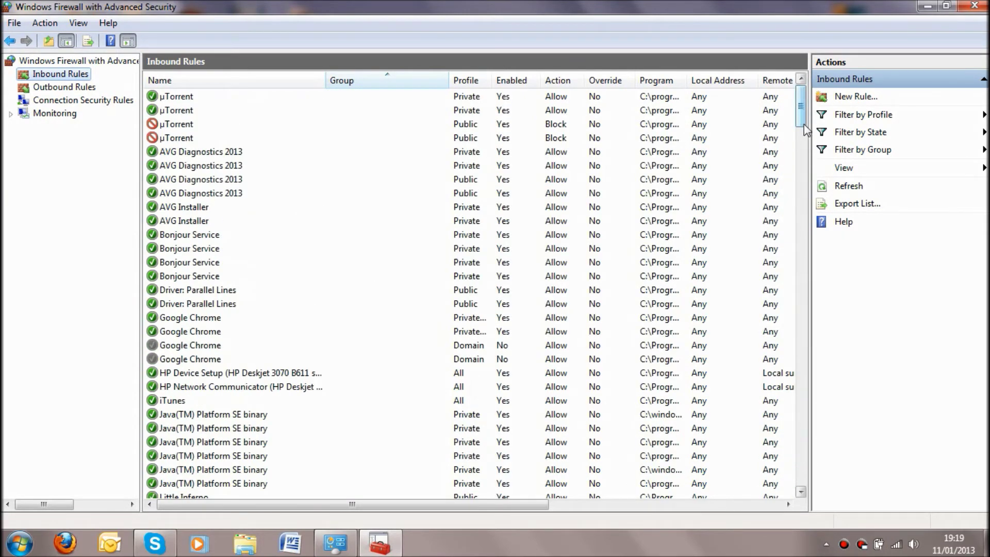
{"action": "left_click_drag", "start_coordinate": [804, 129], "coordinate": [804, 154]}
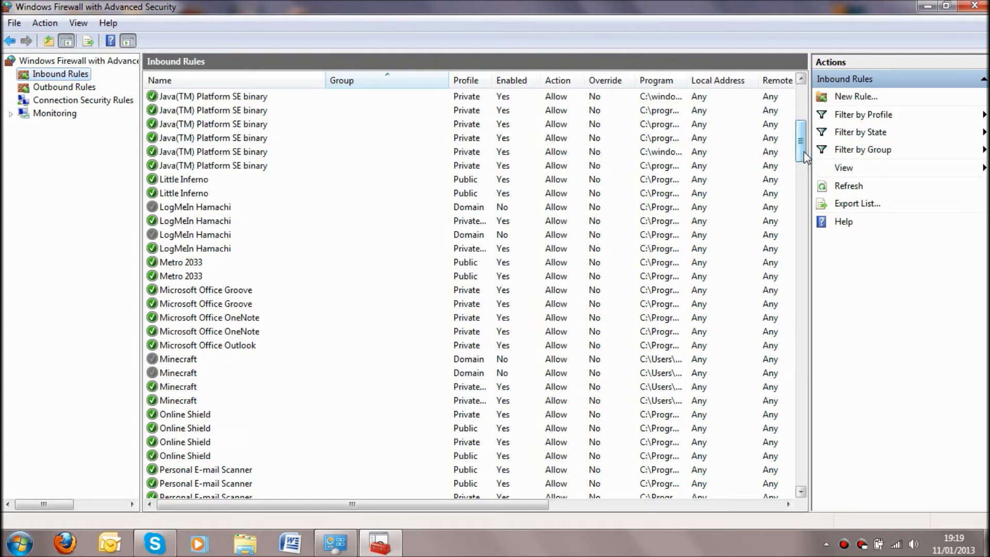
{"action": "left_click_drag", "start_coordinate": [806, 158], "coordinate": [807, 119]}
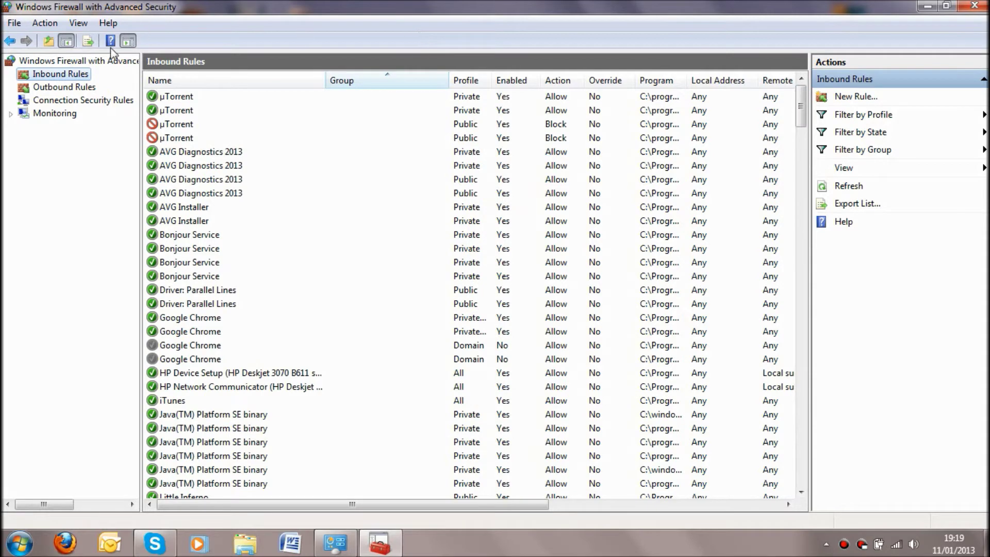
{"action": "left_click", "coordinate": [880, 99]}
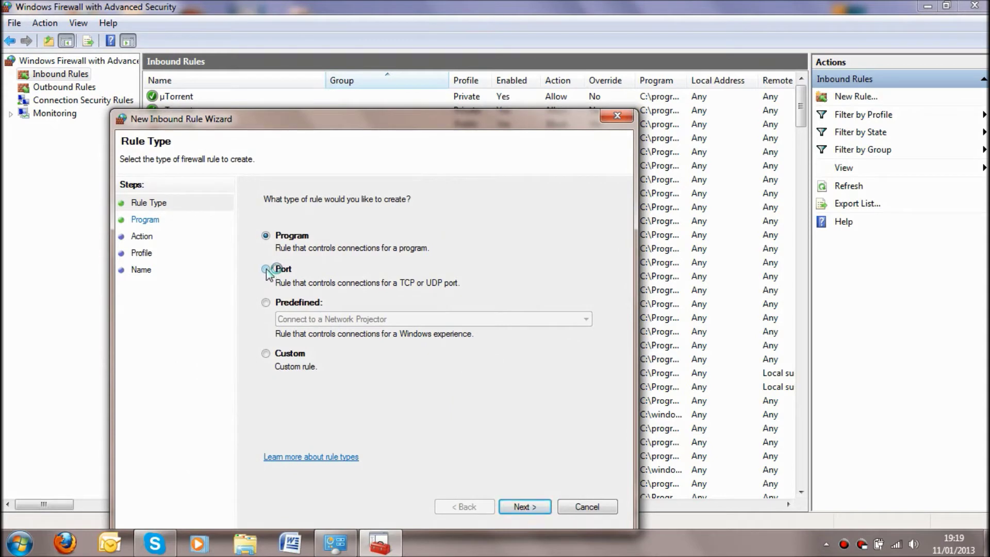
Step: Choose Port as the rule type, advance to Protocol and Ports, then minimize the console
{"action": "left_click", "coordinate": [266, 269]}
{"action": "left_click", "coordinate": [513, 507]}
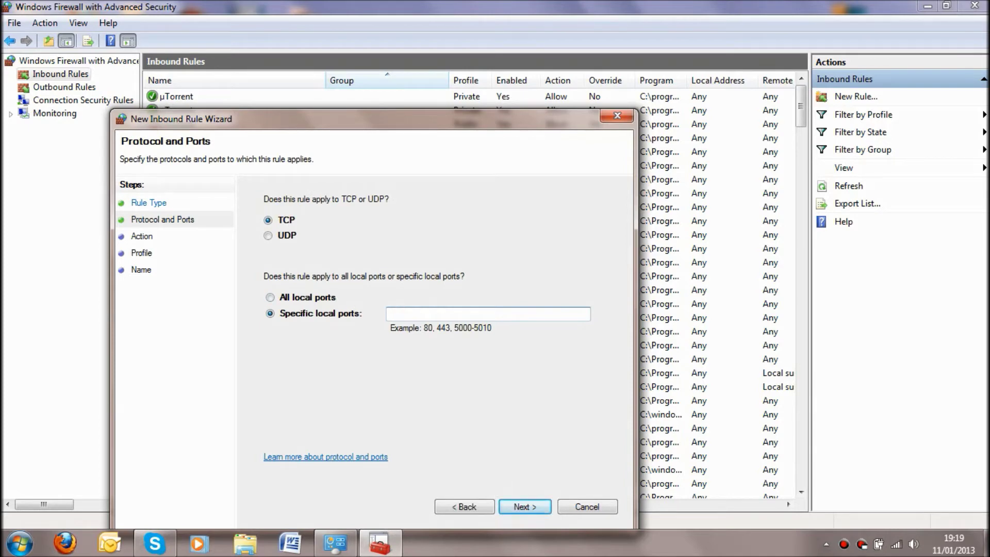
{"action": "left_click", "coordinate": [986, 544]}
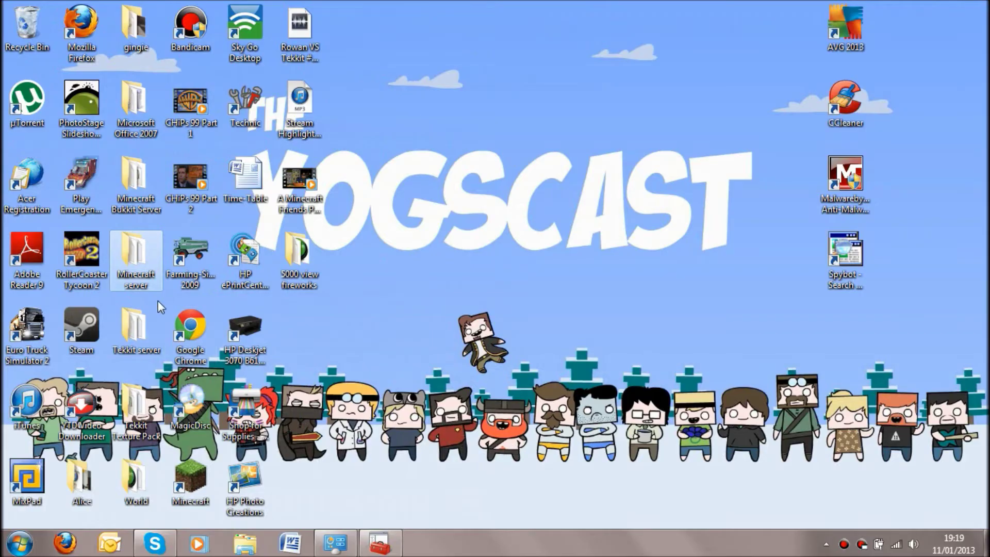
{"action": "double_click", "coordinate": [152, 271]}
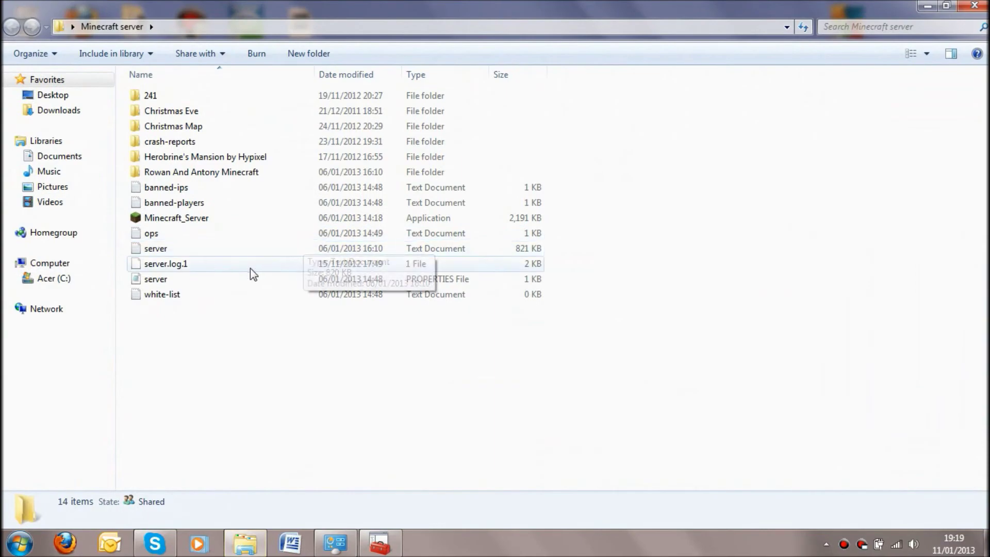
{"action": "double_click", "coordinate": [230, 252]}
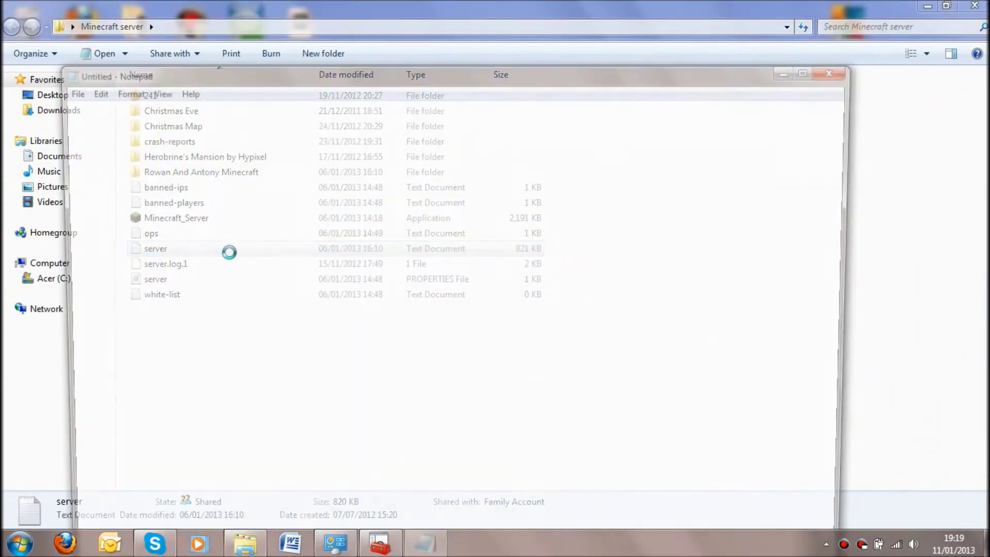
{"action": "left_click", "coordinate": [839, 73]}
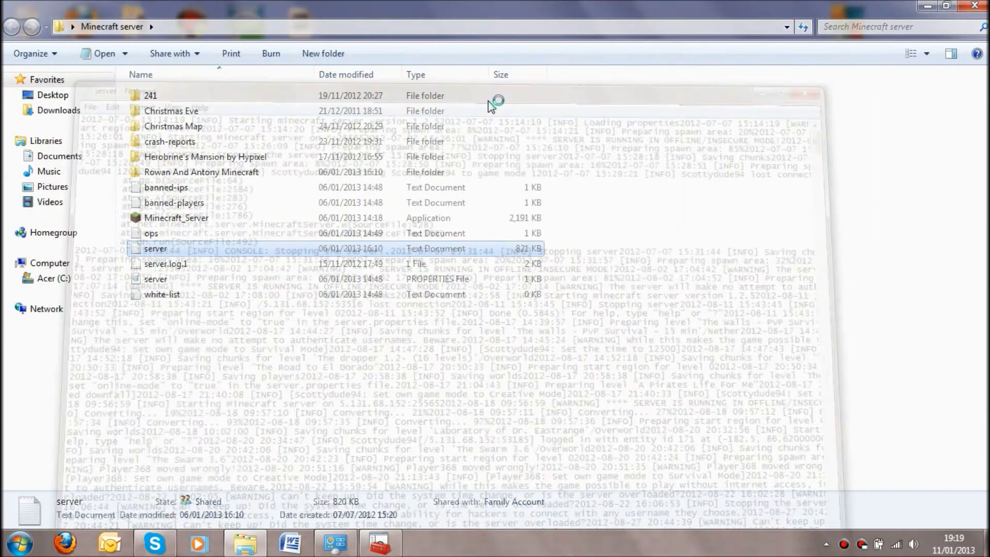
{"action": "double_click", "coordinate": [194, 279]}
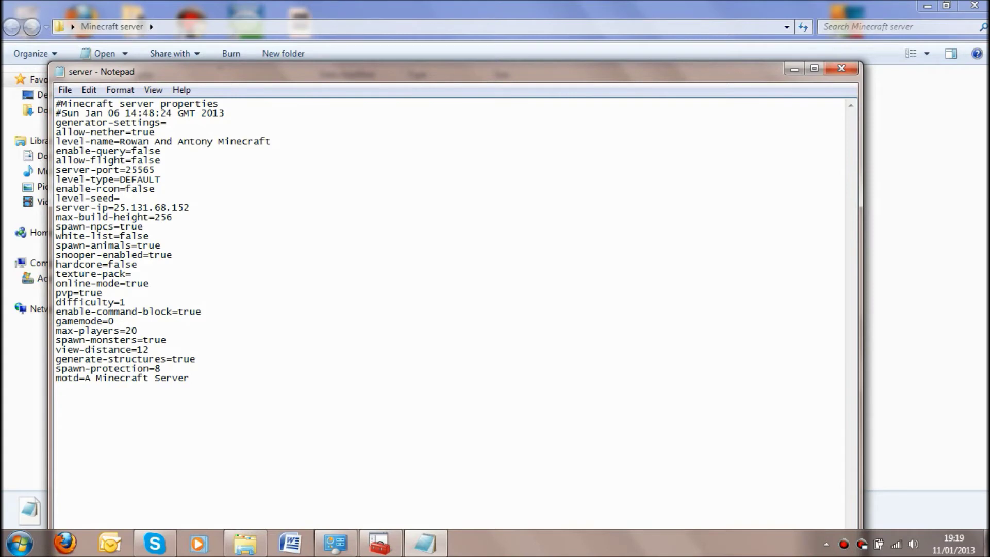
{"action": "left_click", "coordinate": [839, 71]}
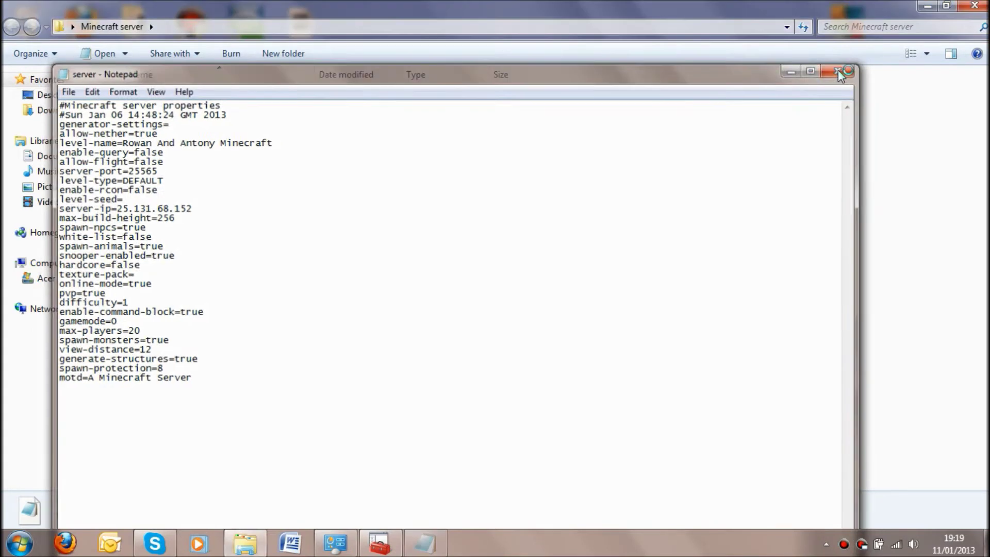
{"action": "left_click", "coordinate": [973, 6]}
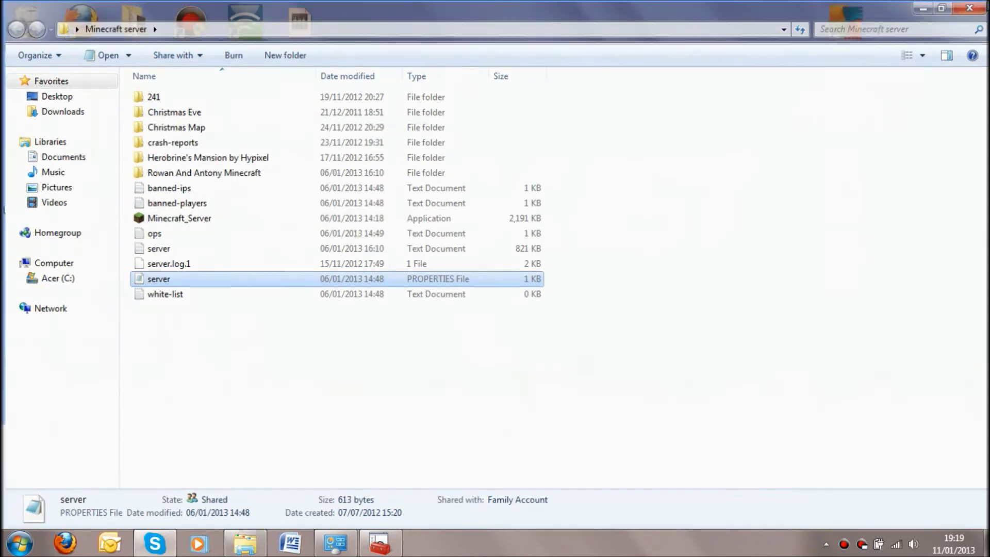
{"action": "left_click", "coordinate": [379, 544]}
Step: Set the rule to allow TCP local port 25565 on Domain, Private and Public profiles
{"action": "type", "text": "25565"}
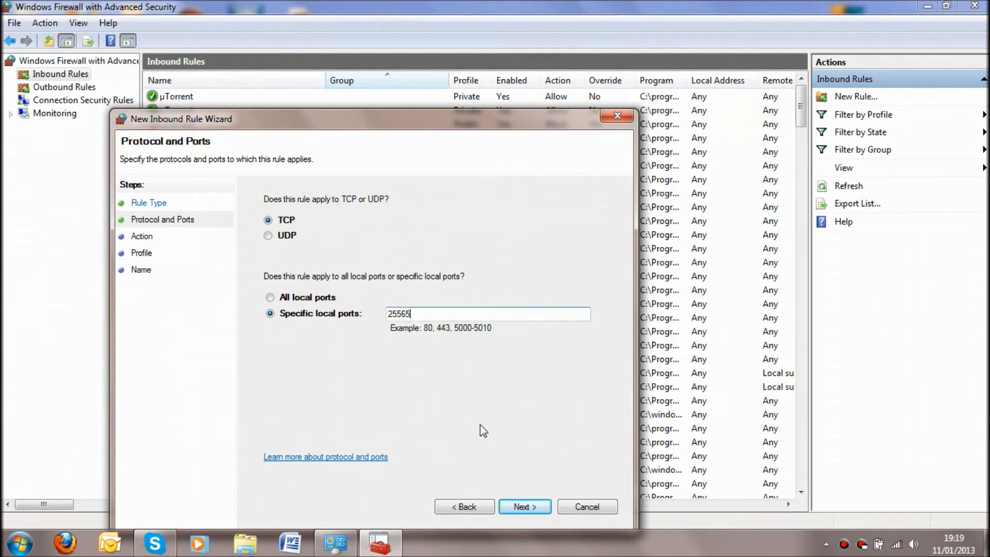
{"action": "left_click", "coordinate": [526, 506]}
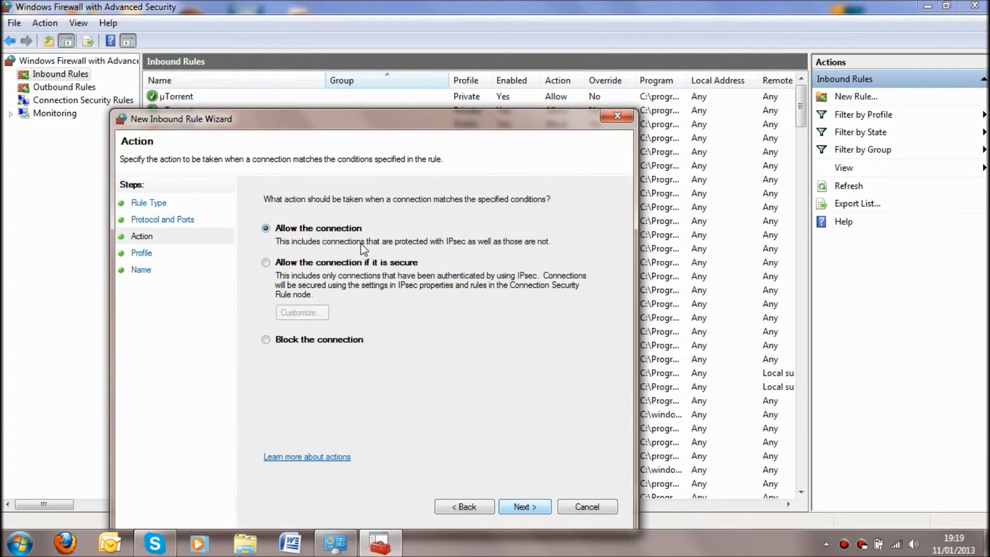
{"action": "left_click", "coordinate": [516, 509]}
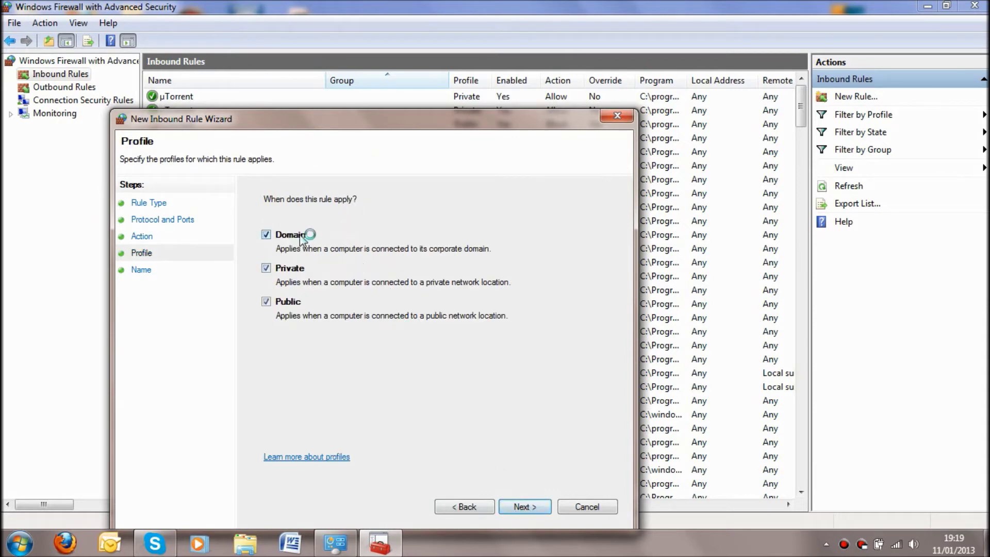
{"action": "left_click", "coordinate": [523, 508]}
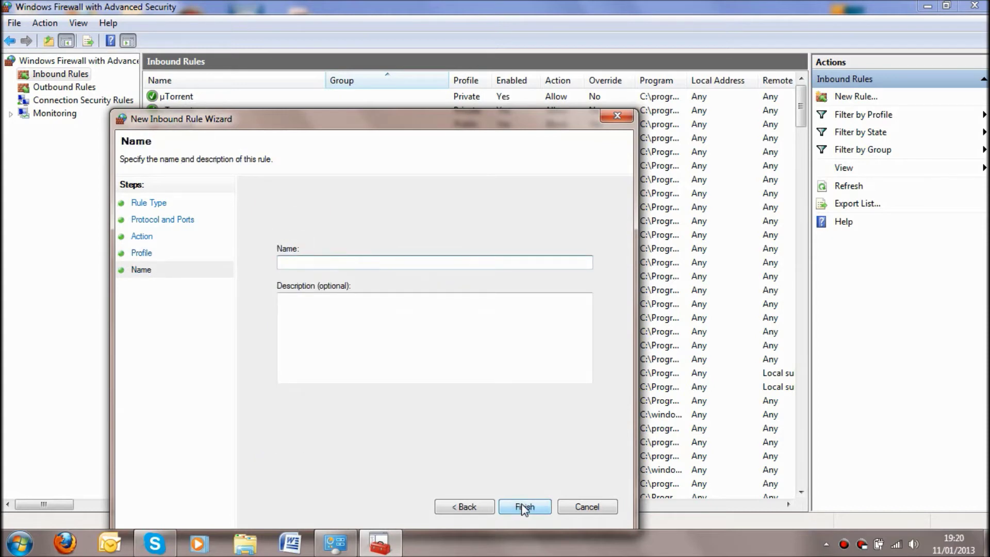
Step: Name the rule 'Minecraft Server Port', describe it as 'The port for my minecraft server', and finish
{"action": "type", "text": "Minecraft Server Port"}
{"action": "left_click", "coordinate": [458, 304]}
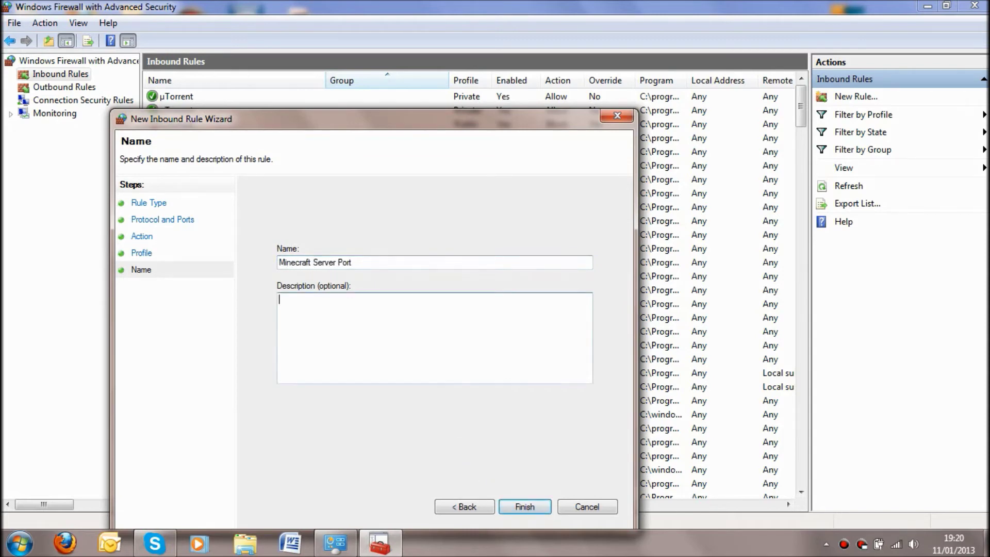
{"action": "type", "text": "The port for my minecraft "}
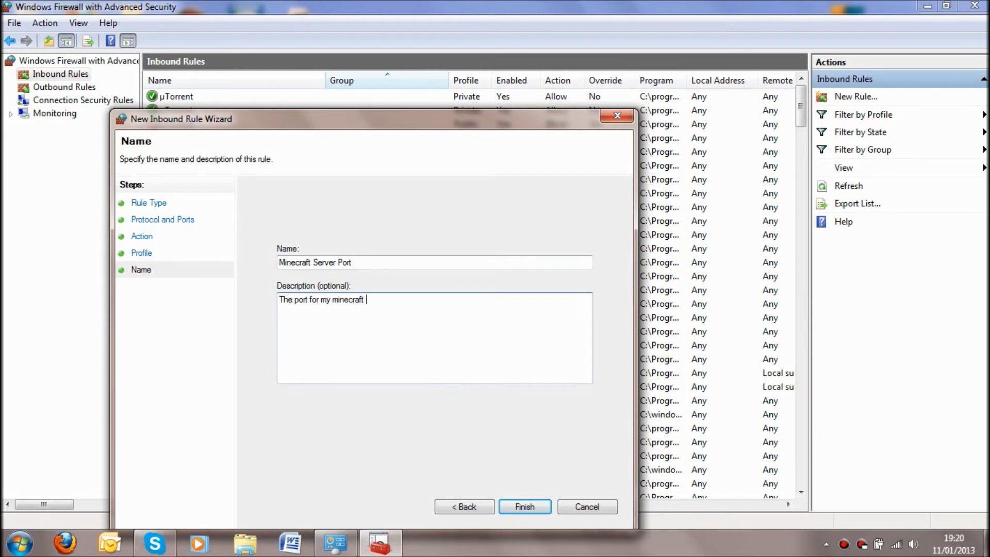
{"action": "type", "text": "server"}
{"action": "left_click", "coordinate": [535, 507]}
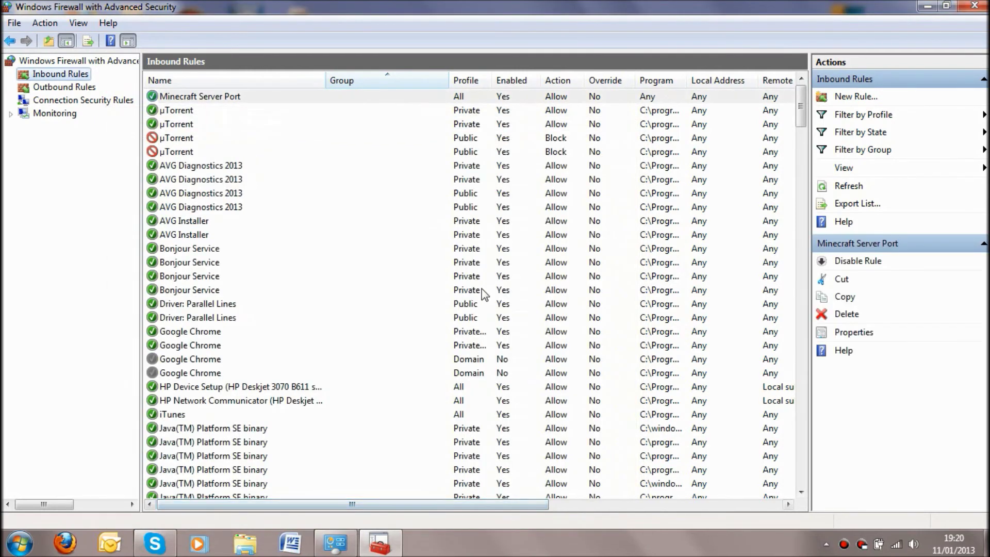
Step: Select the new Minecraft Server Port rule, close the firewall console, and launch Minecraft
{"action": "left_click", "coordinate": [370, 100]}
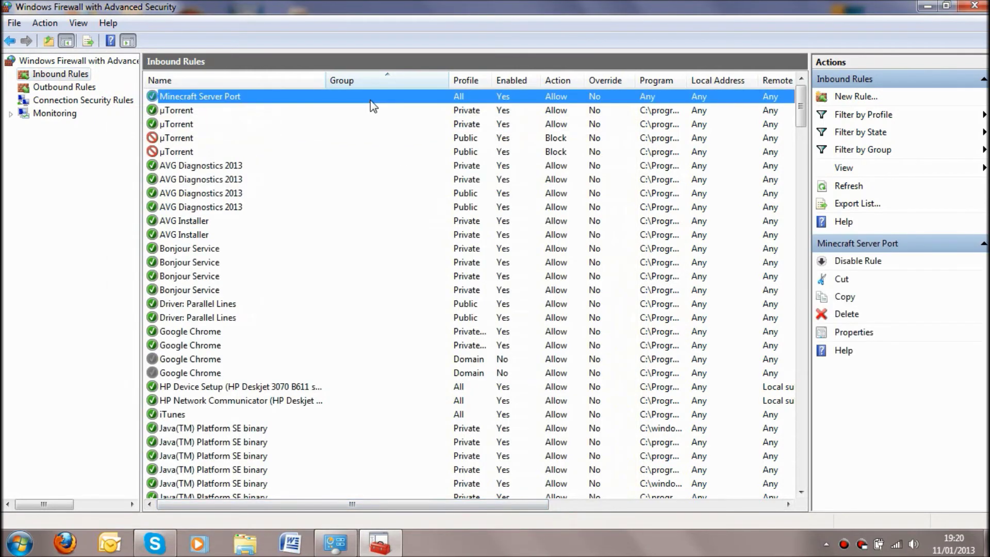
{"action": "left_click", "coordinate": [976, 6]}
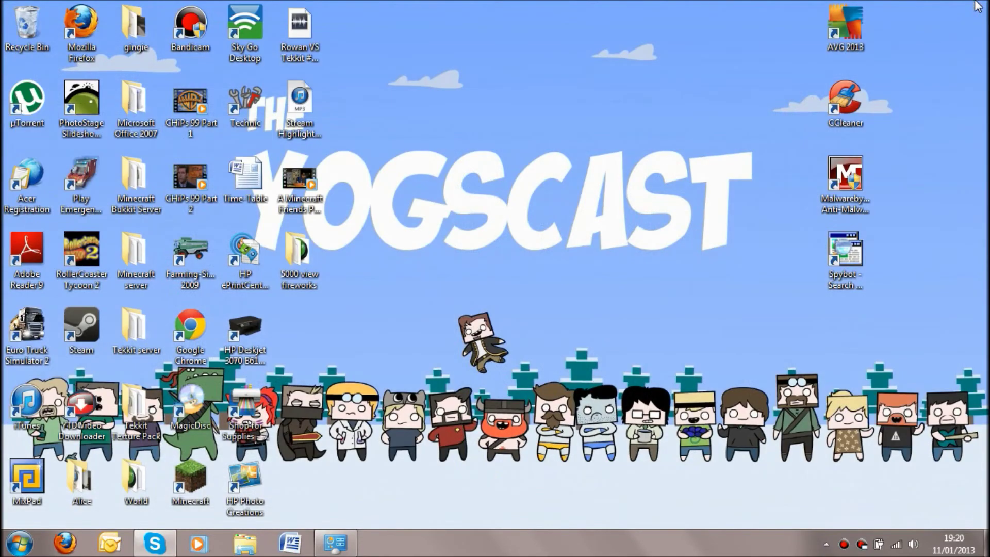
{"action": "double_click", "coordinate": [190, 484]}
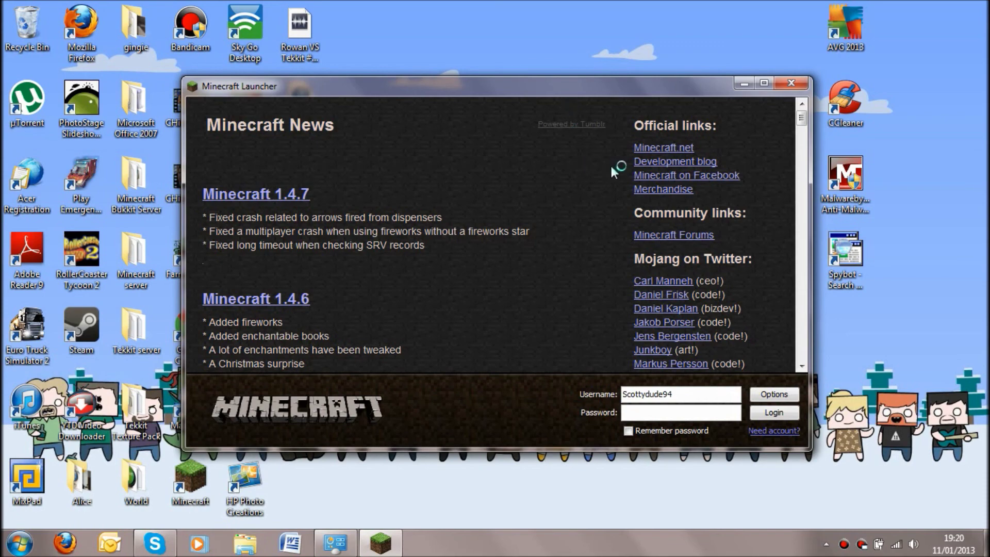
{"action": "left_click", "coordinate": [791, 82]}
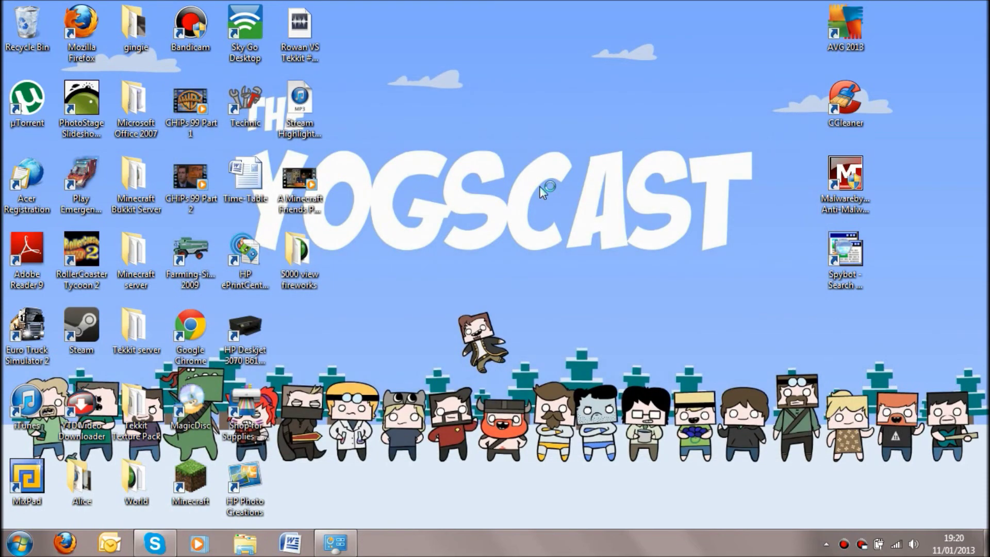